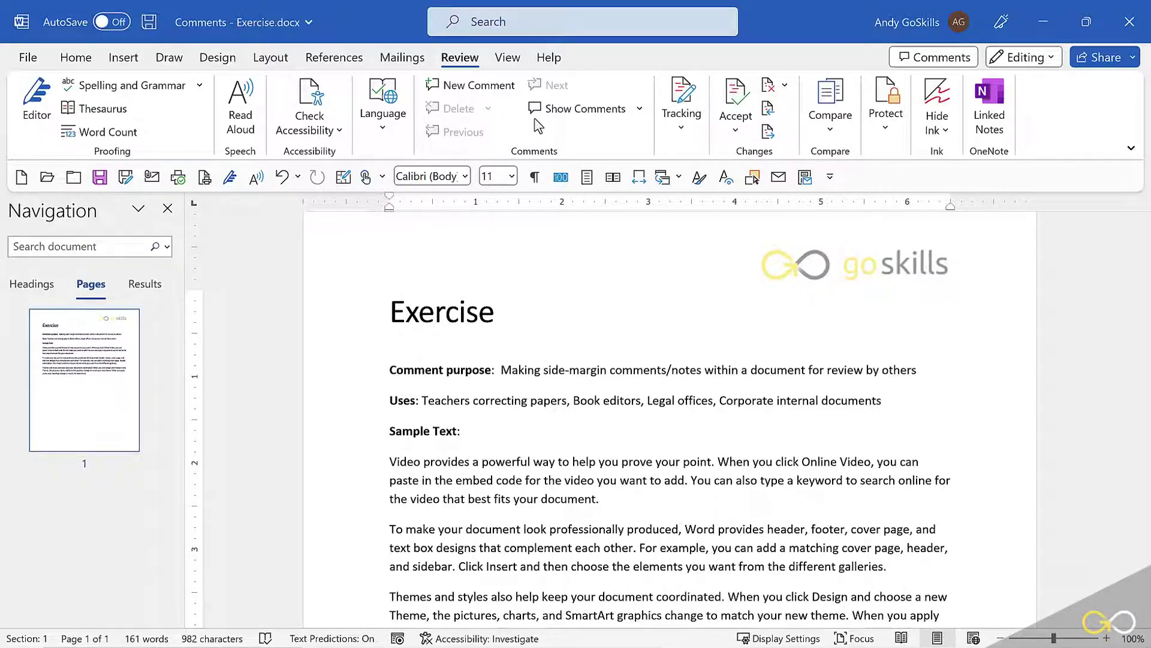
Post the comment 'Choose a better word for this one' on the word 'correcting'
{"action": "left_click", "coordinate": [470, 86]}
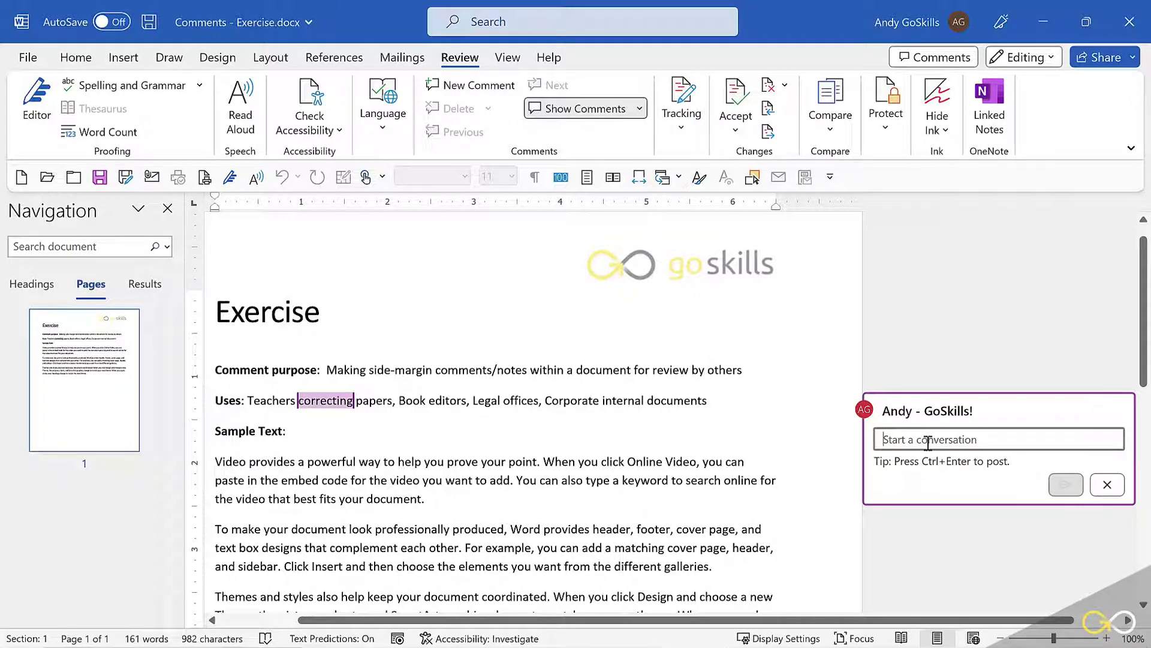
{"action": "type", "text": "Choose a better word for this one"}
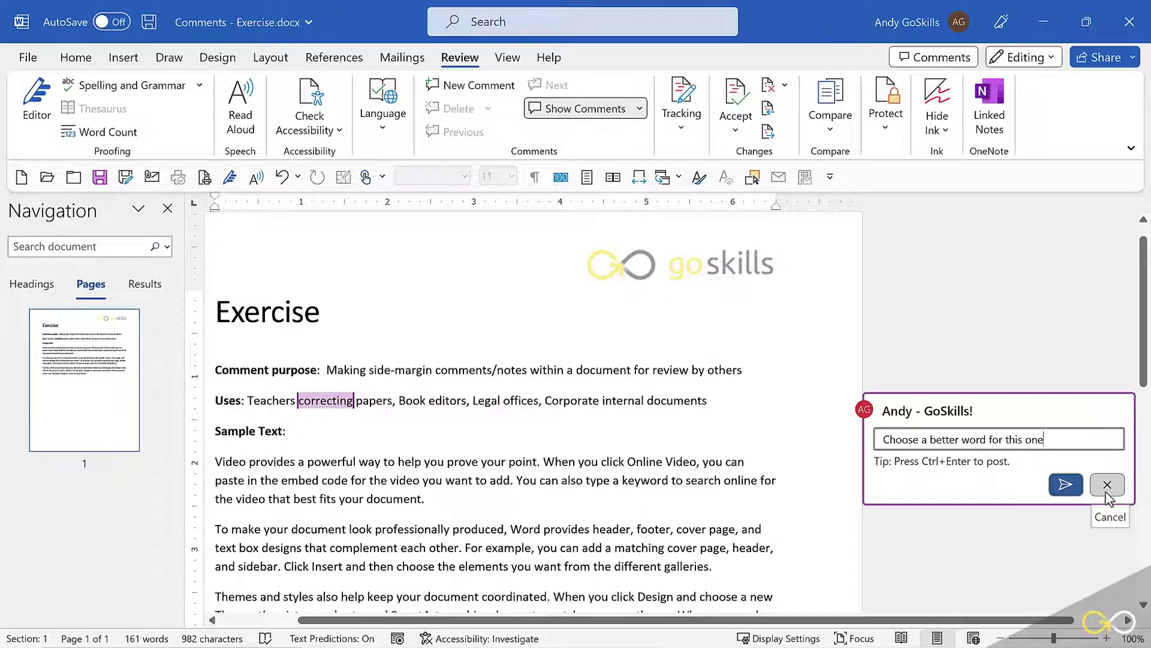
{"action": "left_click", "coordinate": [1065, 486]}
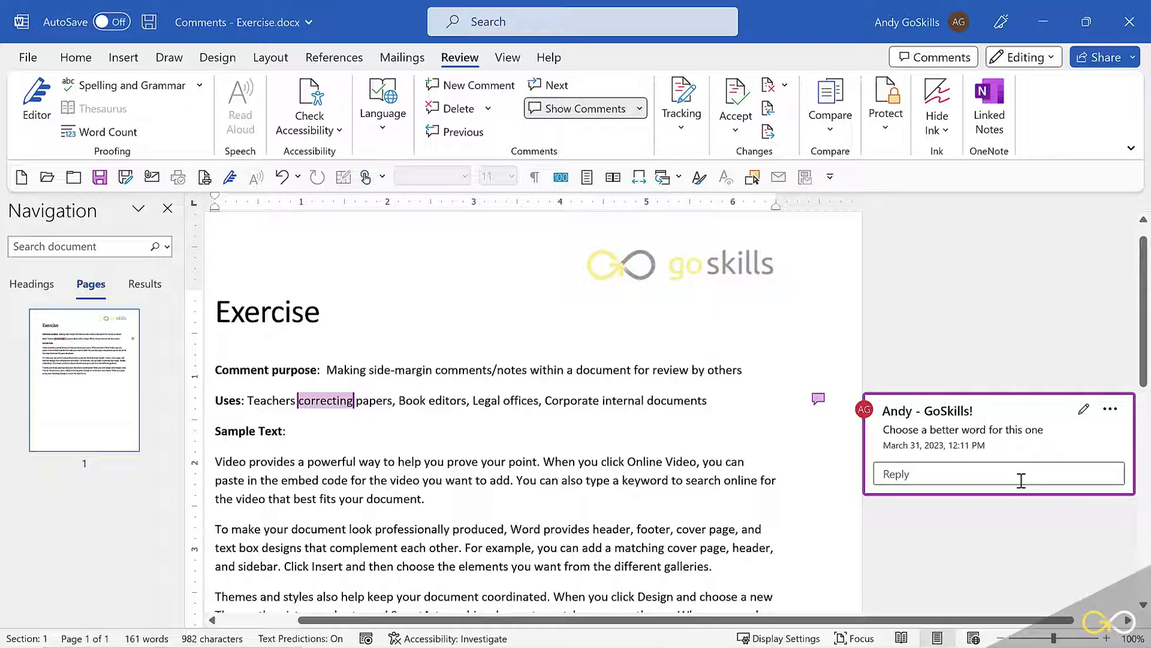
{"action": "left_click", "coordinate": [901, 474]}
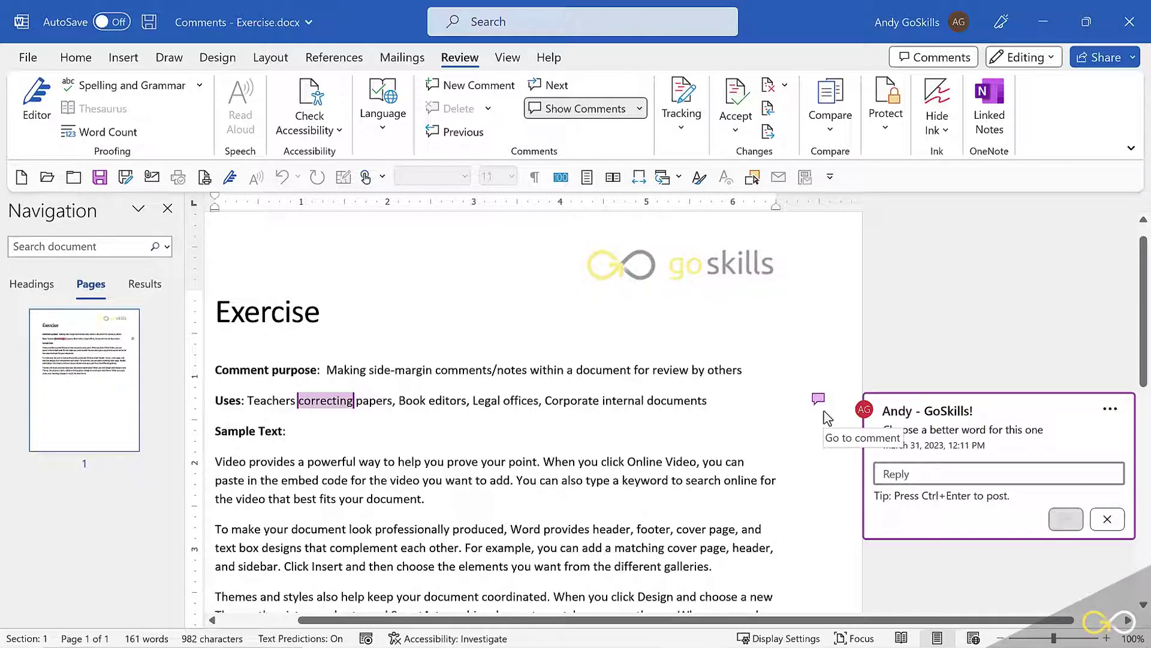
{"action": "left_click", "coordinate": [754, 297]}
{"action": "left_click", "coordinate": [575, 110]}
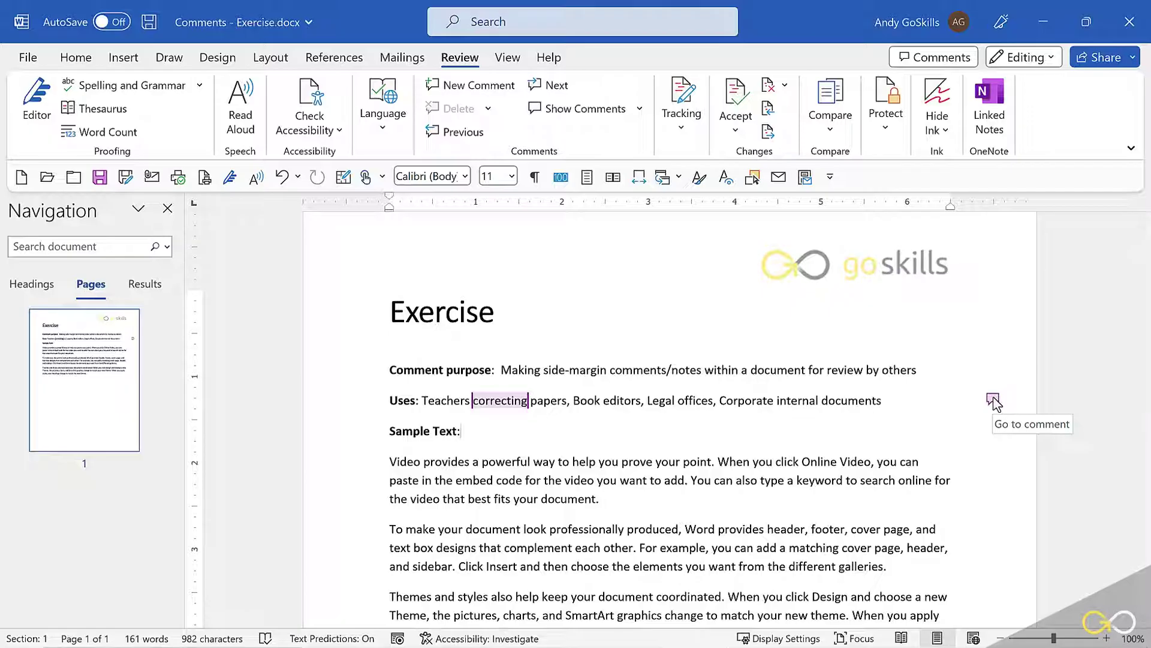
{"action": "left_click", "coordinate": [994, 401]}
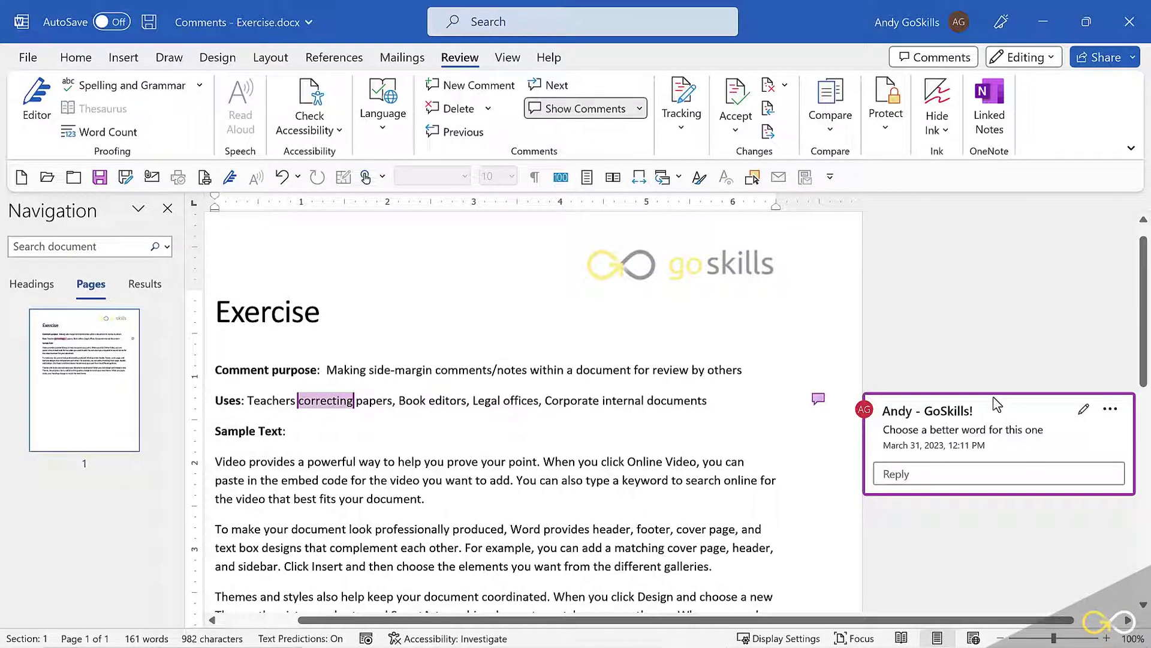
{"action": "left_click", "coordinate": [611, 486]}
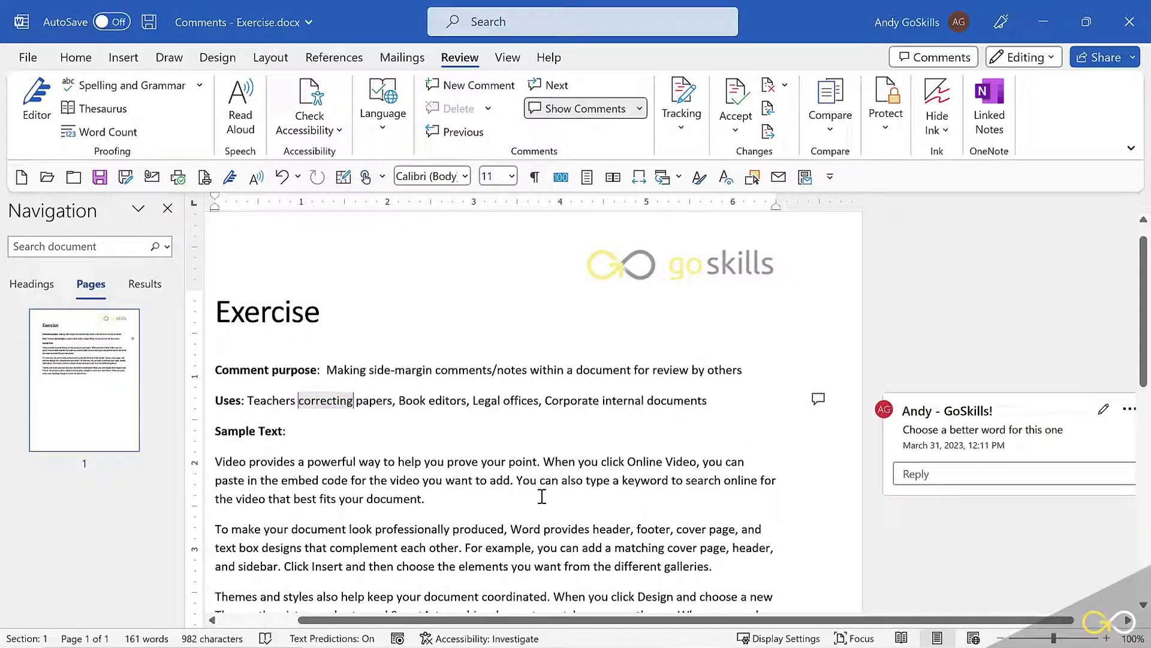
Comment 'Excellent point!' on the phrase 'Video provides a powerful way'
{"action": "left_click_drag", "start_coordinate": [215, 462], "coordinate": [381, 462]}
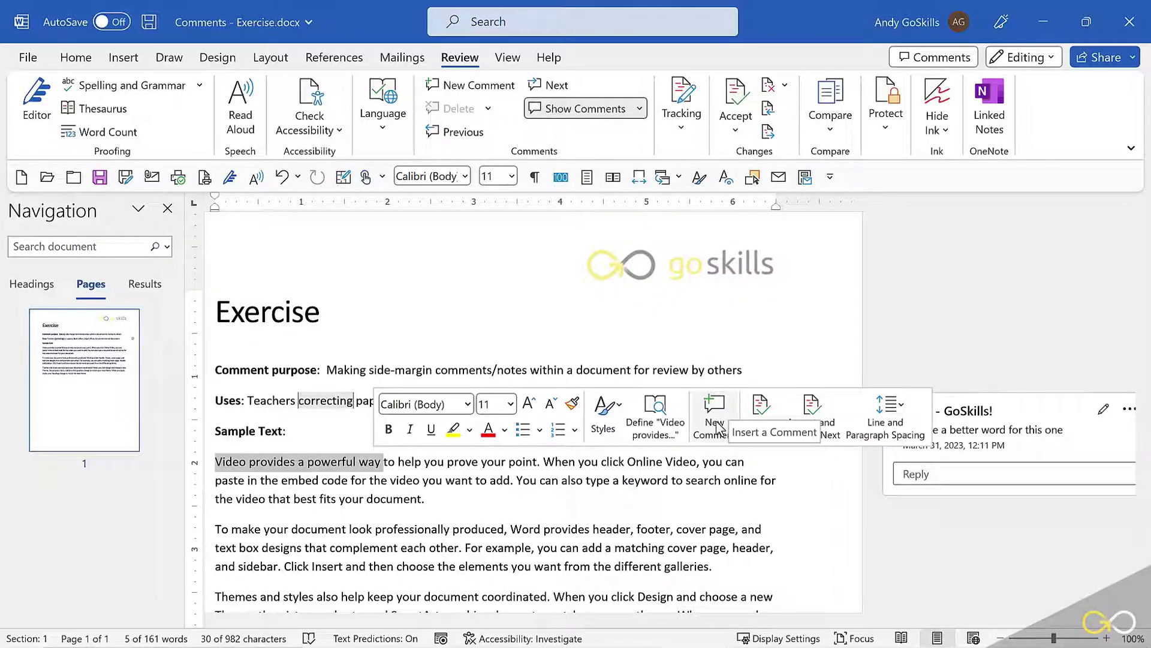
{"action": "left_click", "coordinate": [721, 424]}
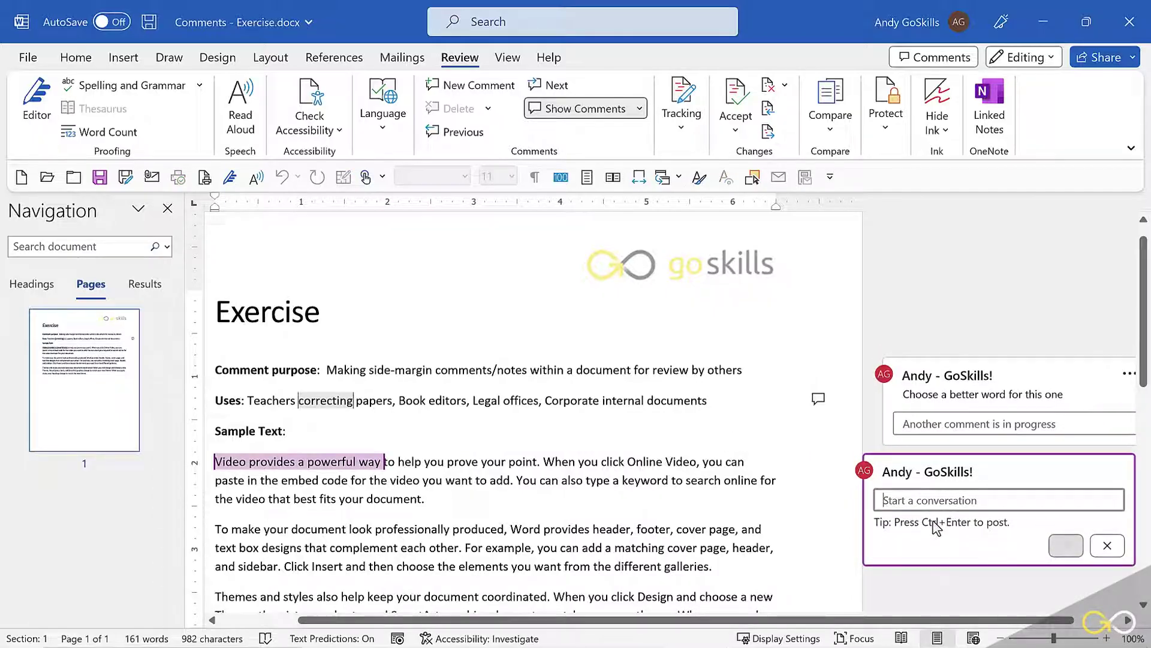
{"action": "type", "text": "Excellent point!"}
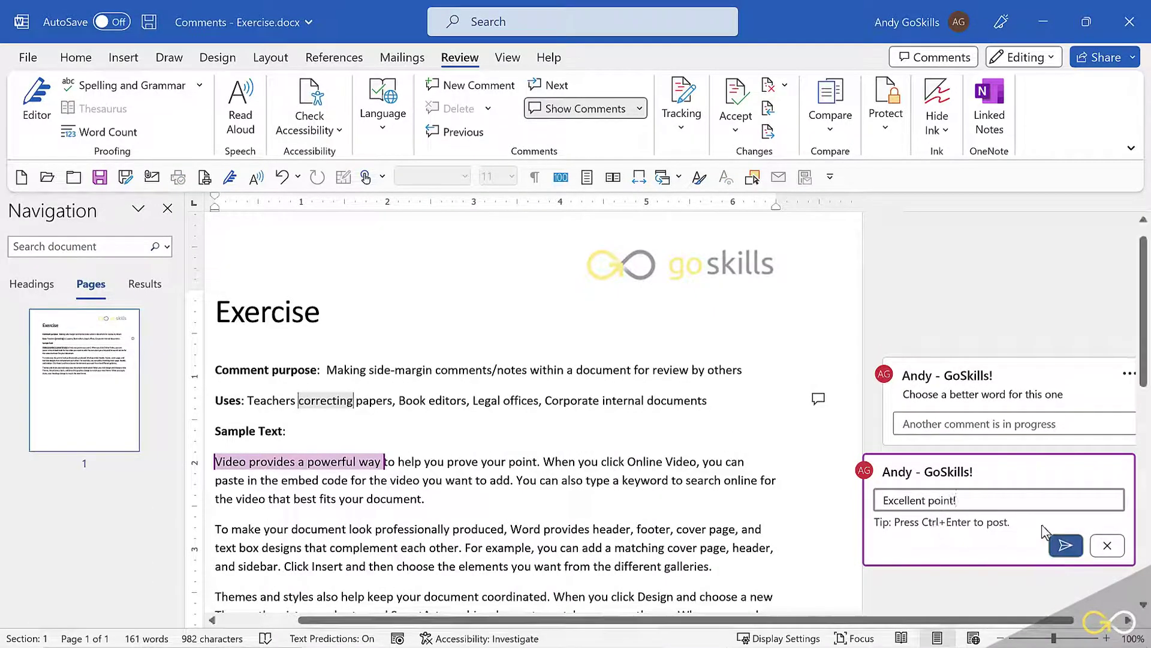
{"action": "left_click", "coordinate": [1064, 547]}
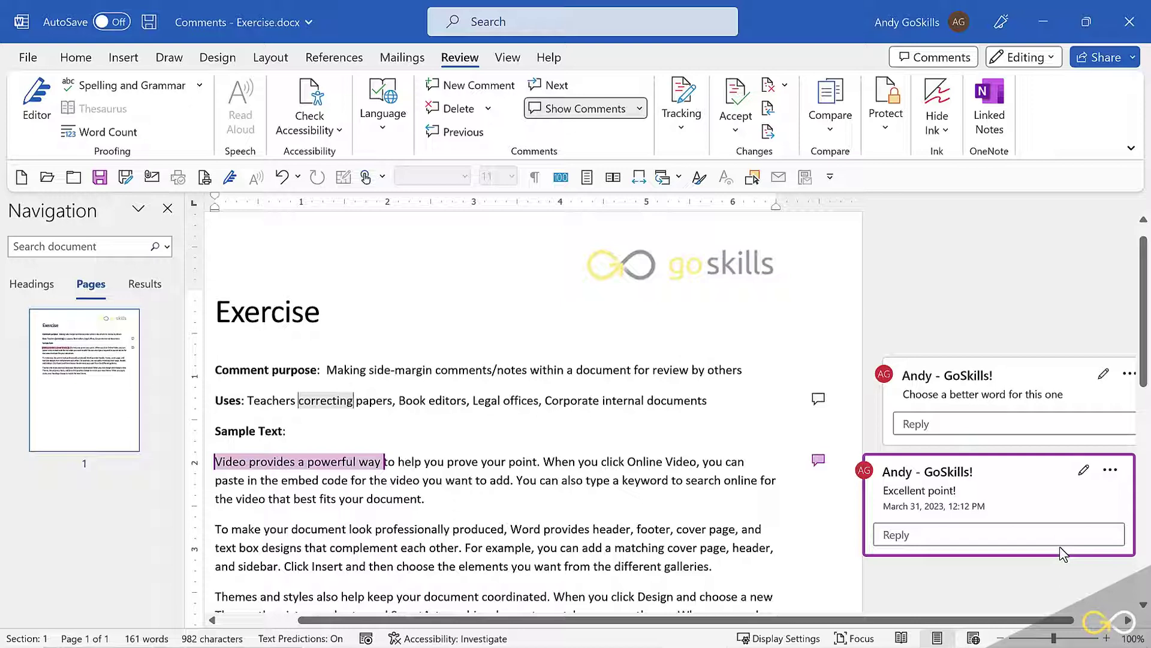
{"action": "scroll", "coordinate": [574, 529], "scroll_direction": "down", "scroll_amount": 3}
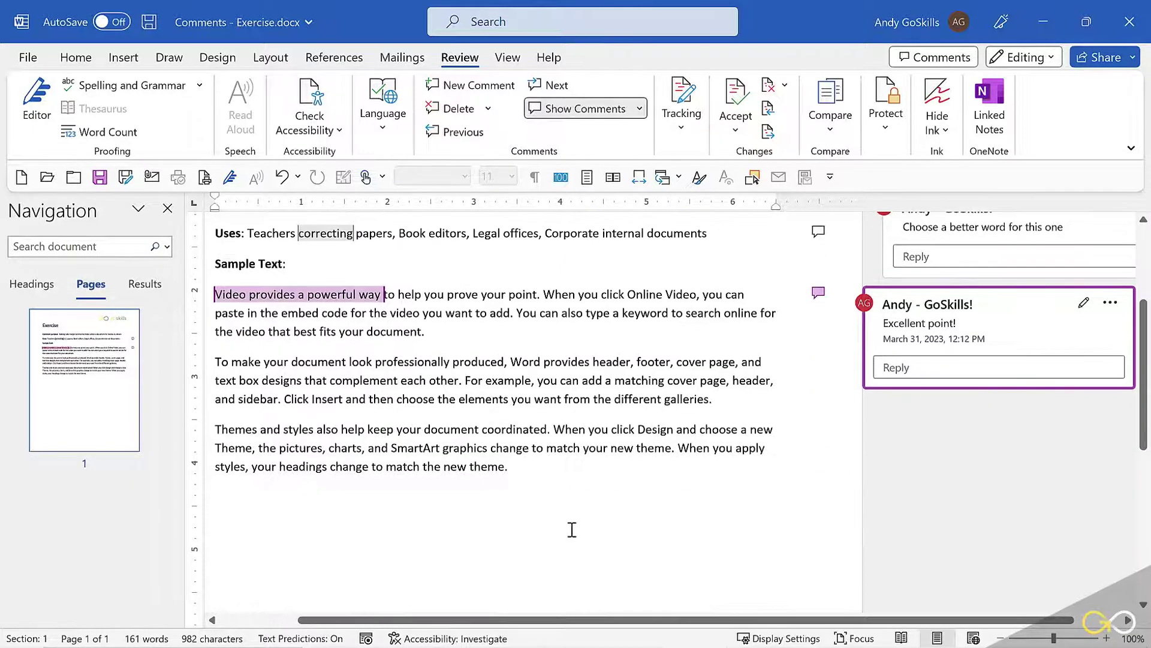
Comment 'Great way to end this story!' on the whole last paragraph
{"action": "triple_click", "coordinate": [327, 437]}
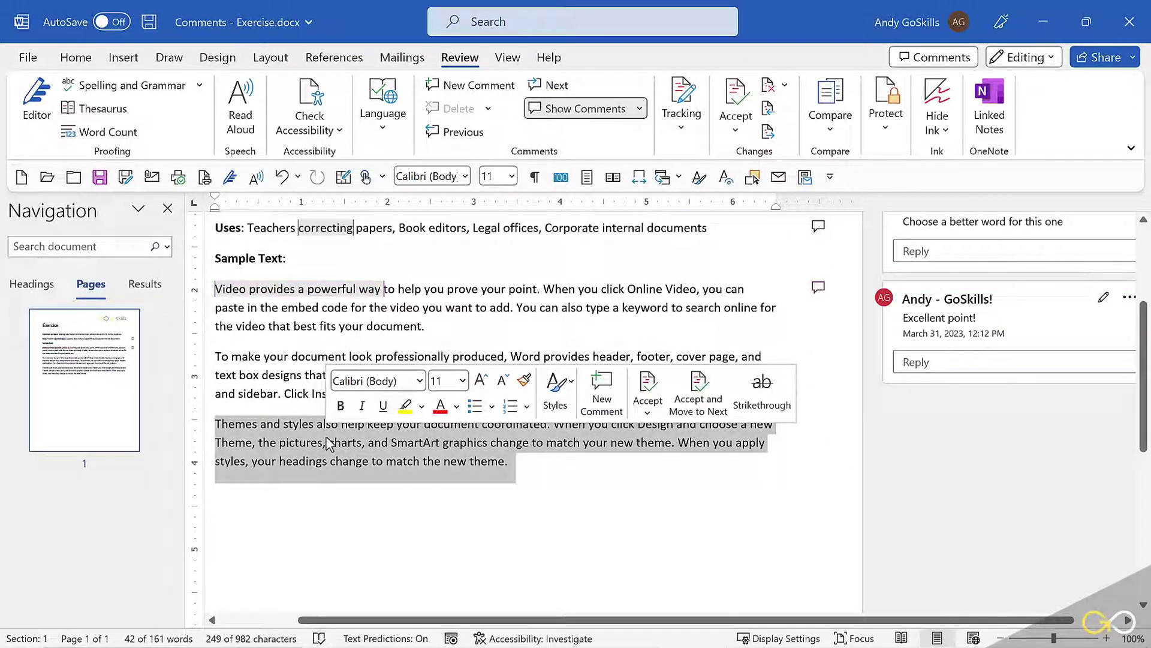
{"action": "left_click", "coordinate": [601, 396]}
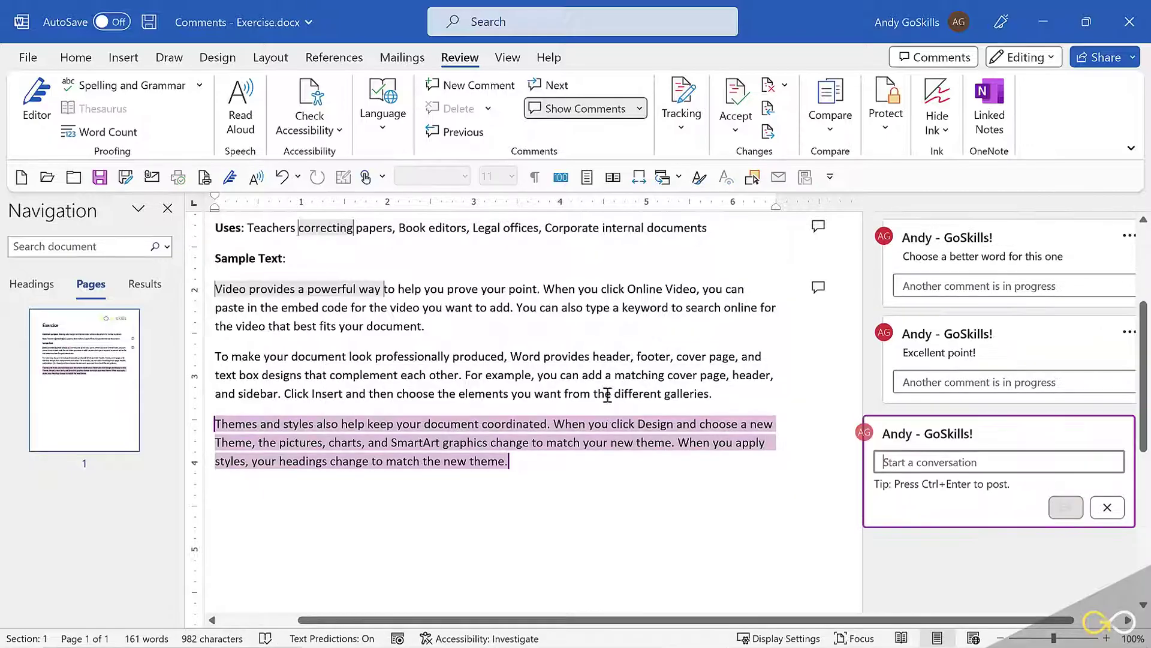
{"action": "type", "text": "Great way to end this story!"}
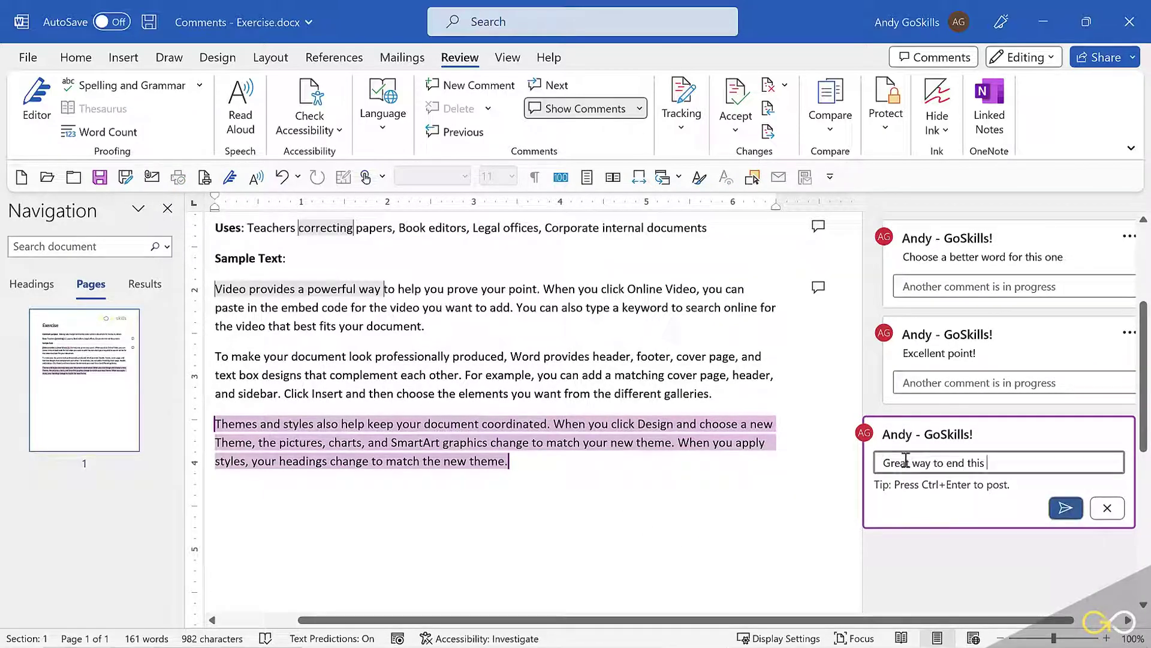
{"action": "left_click", "coordinate": [1065, 509]}
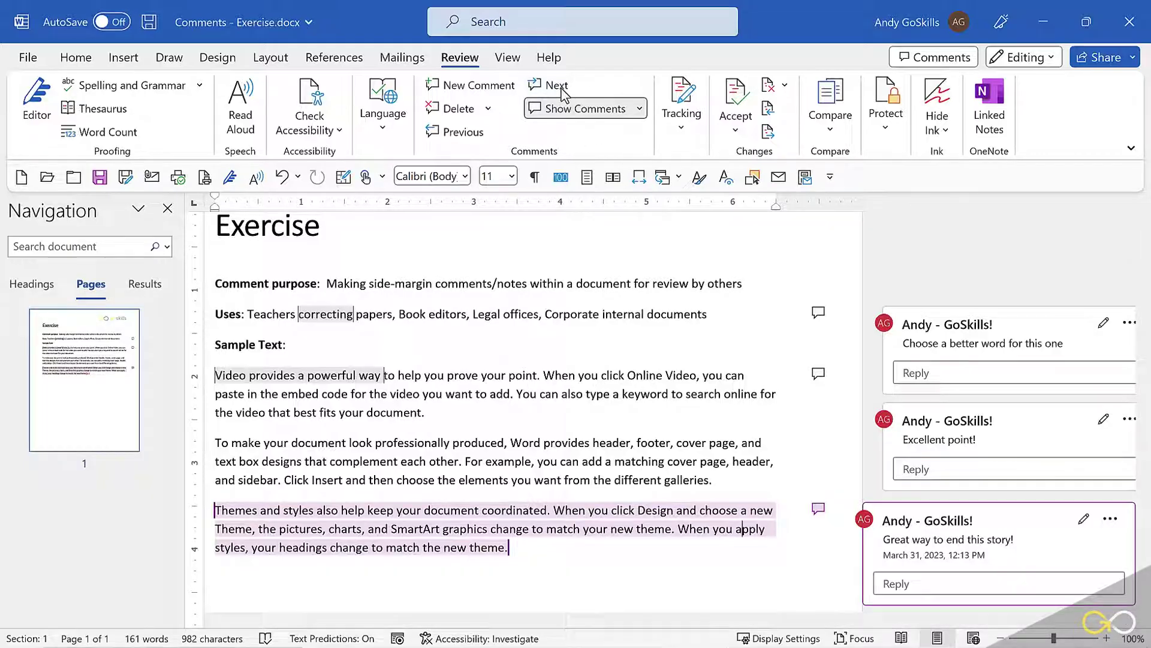
Reopen the 'Choose a better word for this one' comment thread on 'correcting'
{"action": "left_click", "coordinate": [585, 109]}
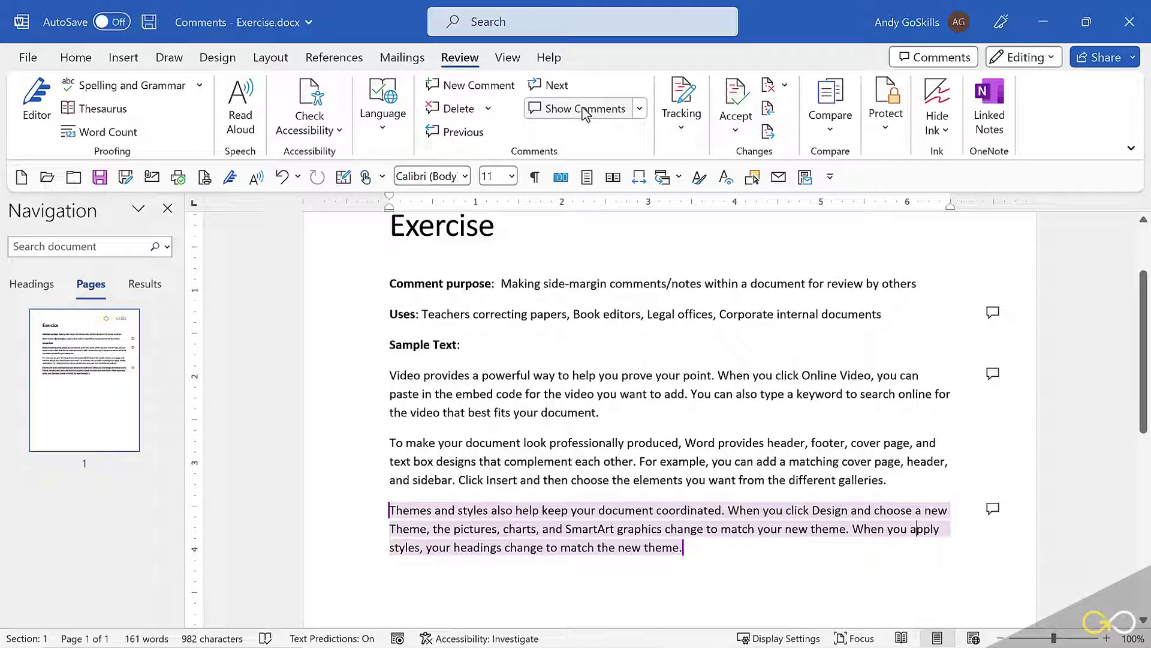
{"action": "left_click", "coordinate": [643, 351]}
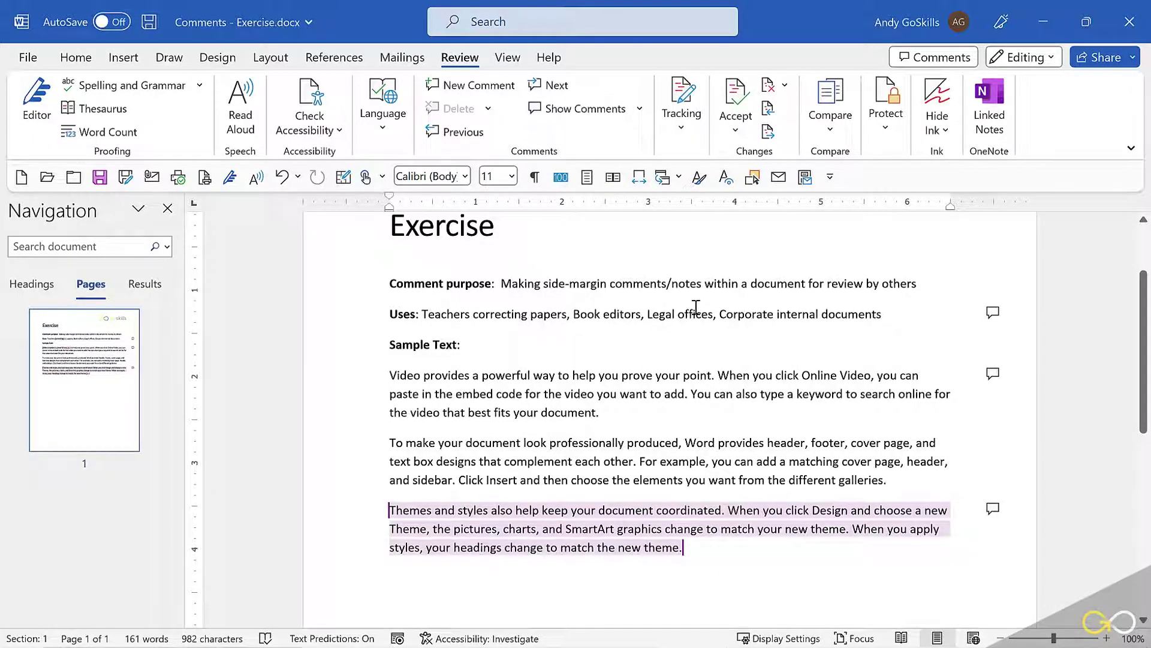
{"action": "scroll", "coordinate": [695, 309], "scroll_direction": "up", "scroll_amount": 2}
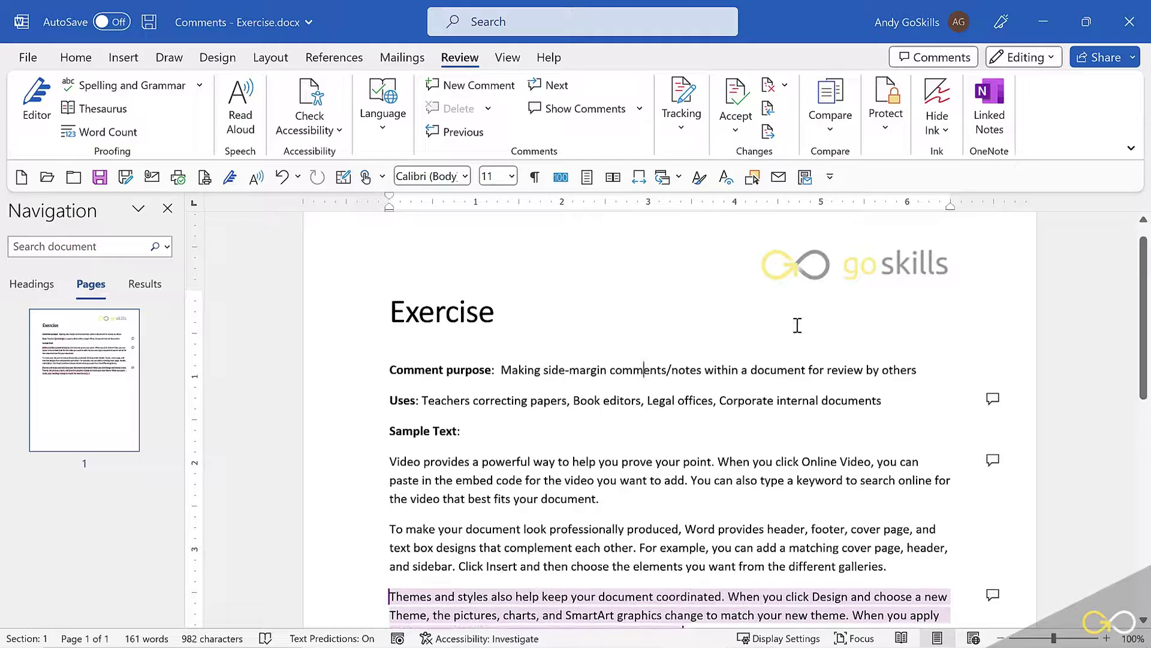
{"action": "left_click", "coordinate": [994, 404]}
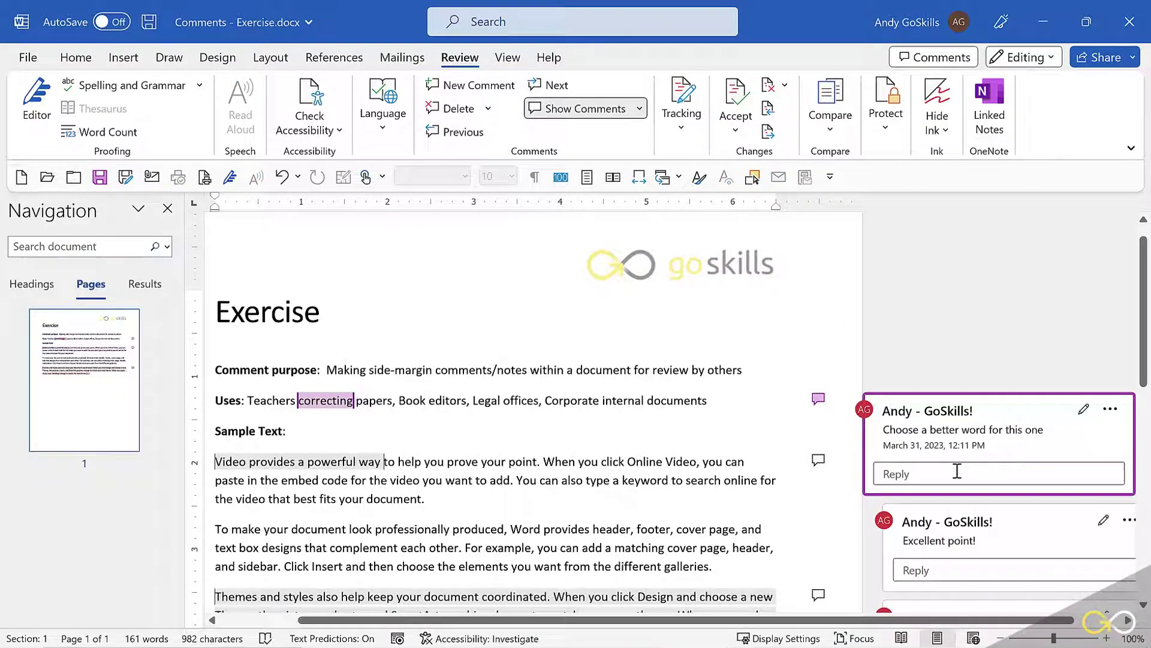
Post the reply 'Thanks!' under the 'Choose a better word' comment, then re-confirm it
{"action": "left_click", "coordinate": [963, 474]}
{"action": "type", "text": "Thanks!"}
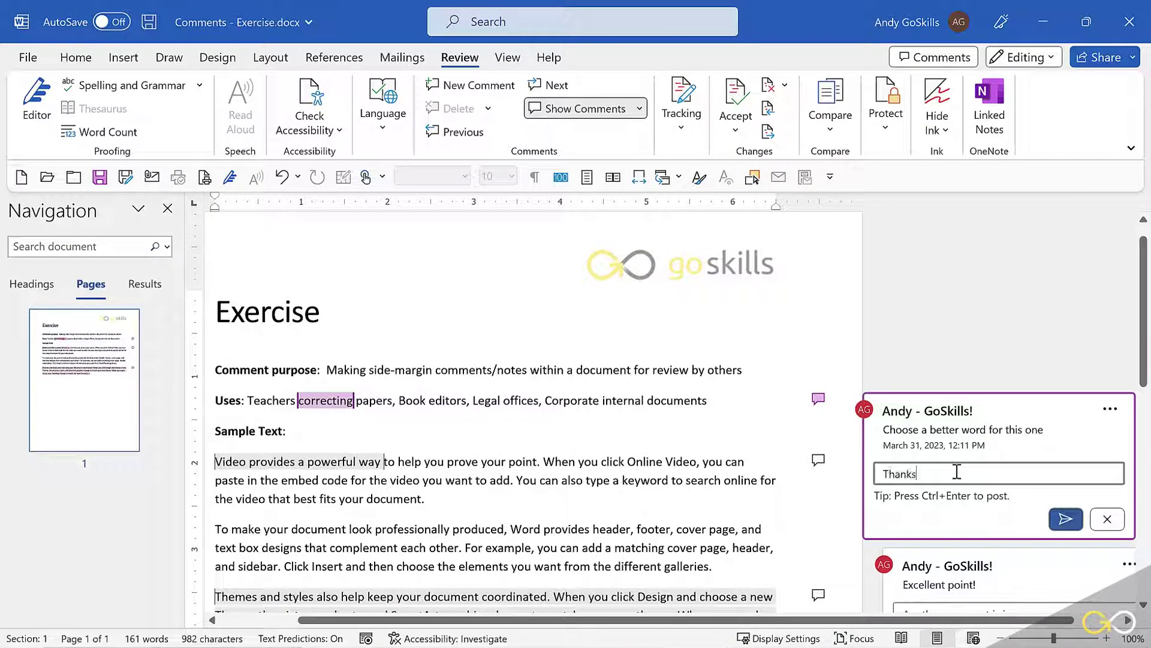
{"action": "left_click", "coordinate": [1067, 521]}
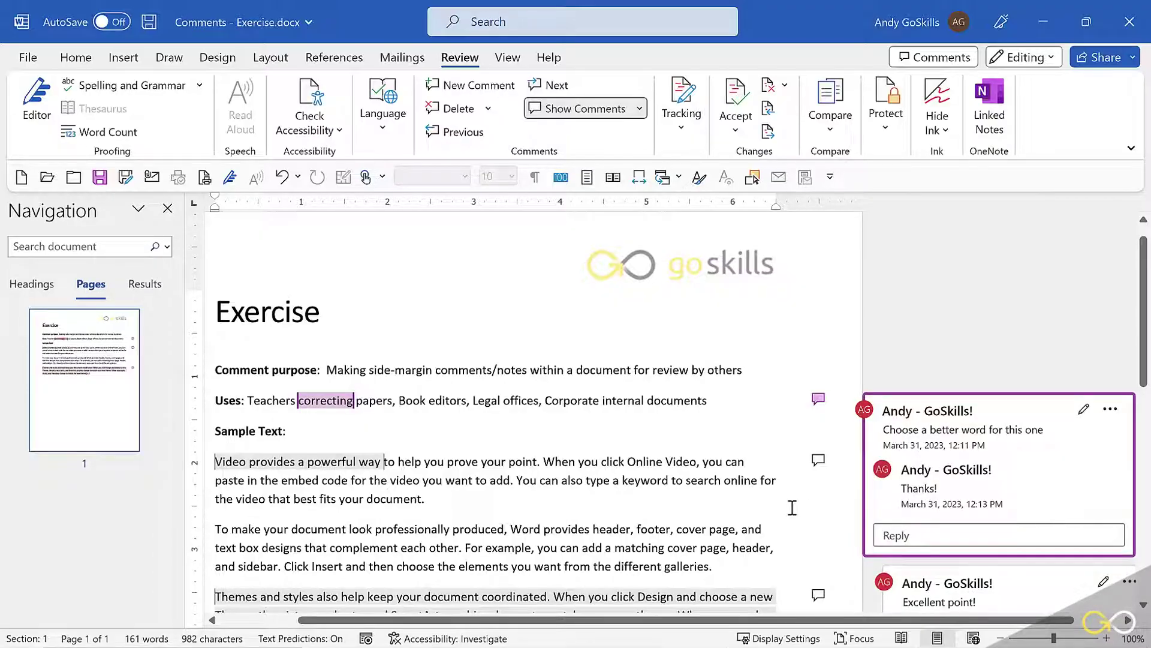
{"action": "mouse_move", "coordinate": [990, 486]}
{"action": "left_click", "coordinate": [1084, 472]}
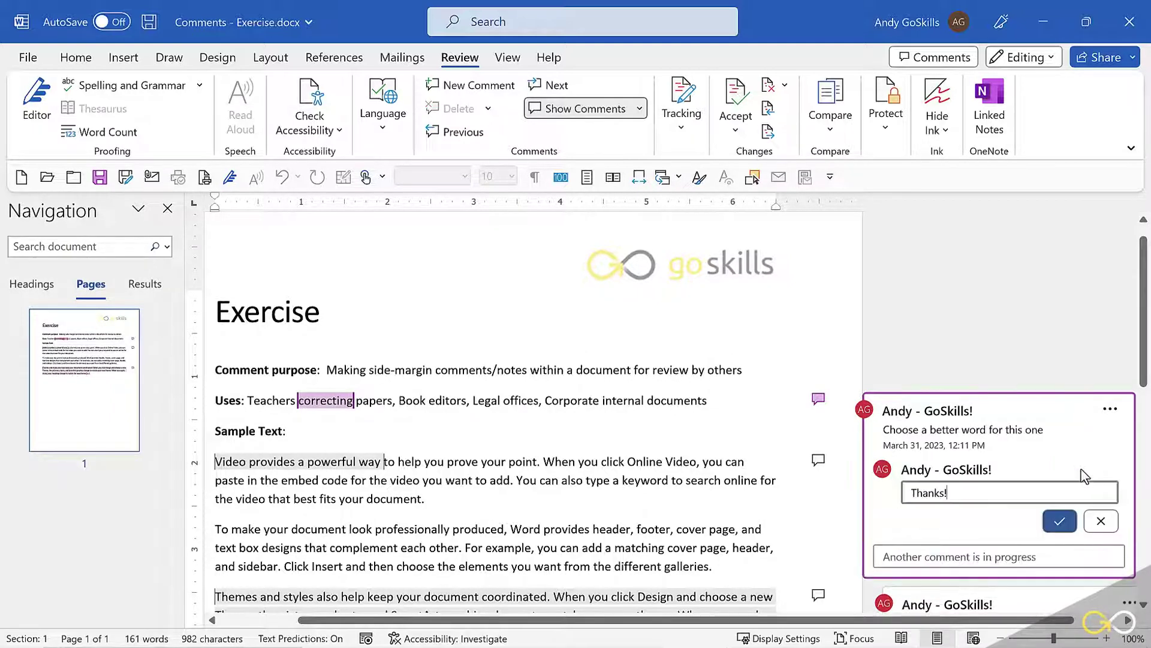
{"action": "left_click", "coordinate": [1060, 521]}
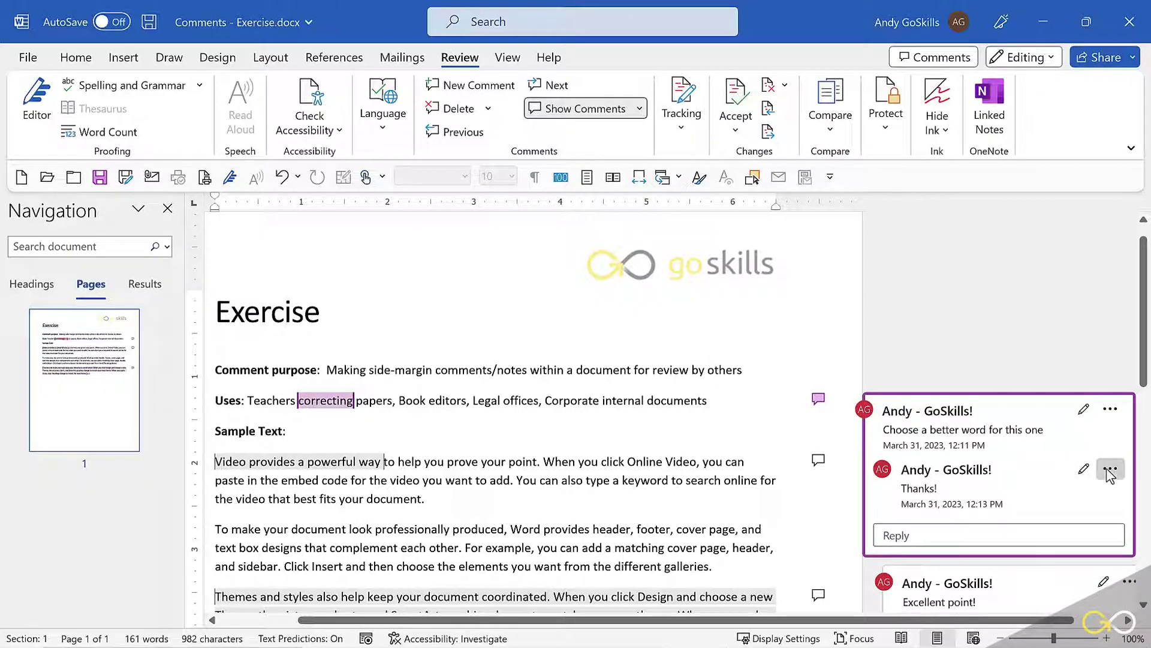
{"action": "left_click", "coordinate": [1110, 471]}
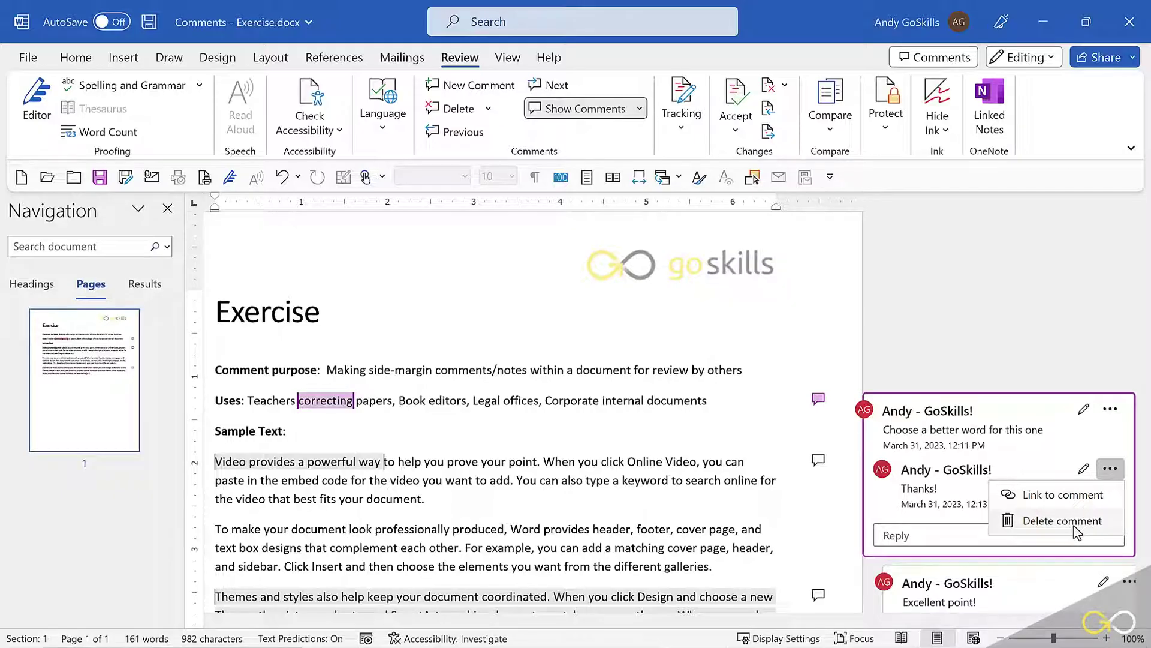
{"action": "left_click", "coordinate": [737, 482]}
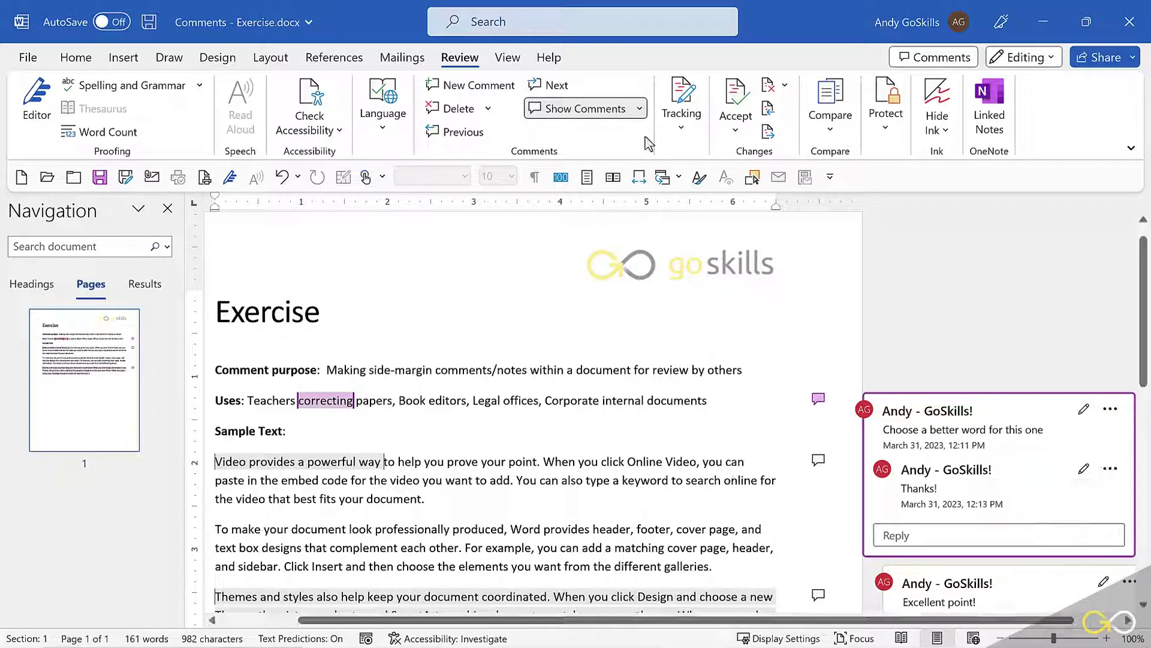
{"action": "left_click", "coordinate": [640, 112]}
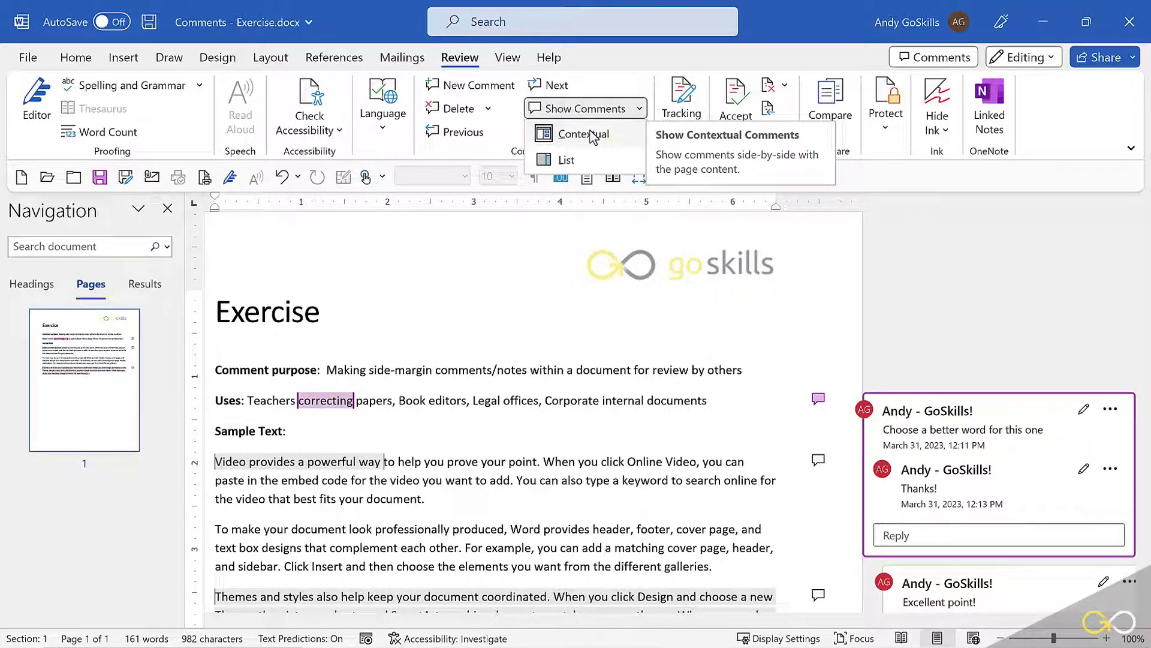
Show comments as a list and step through all three with Previous and Next
{"action": "left_click", "coordinate": [569, 160]}
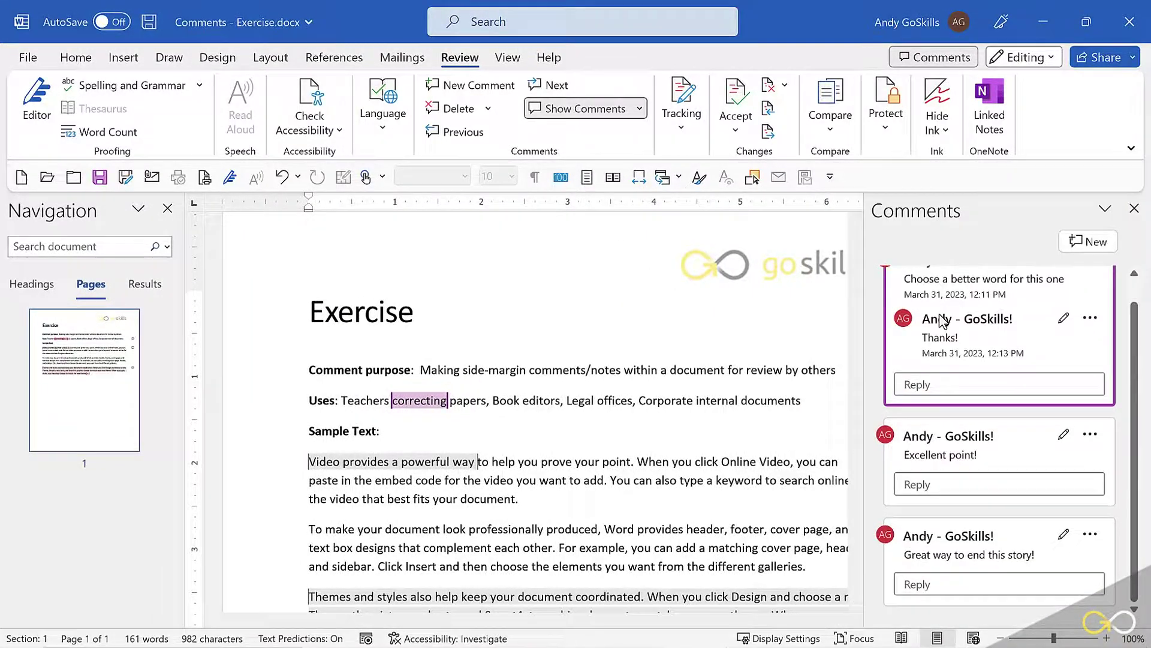
{"action": "left_click", "coordinate": [991, 453]}
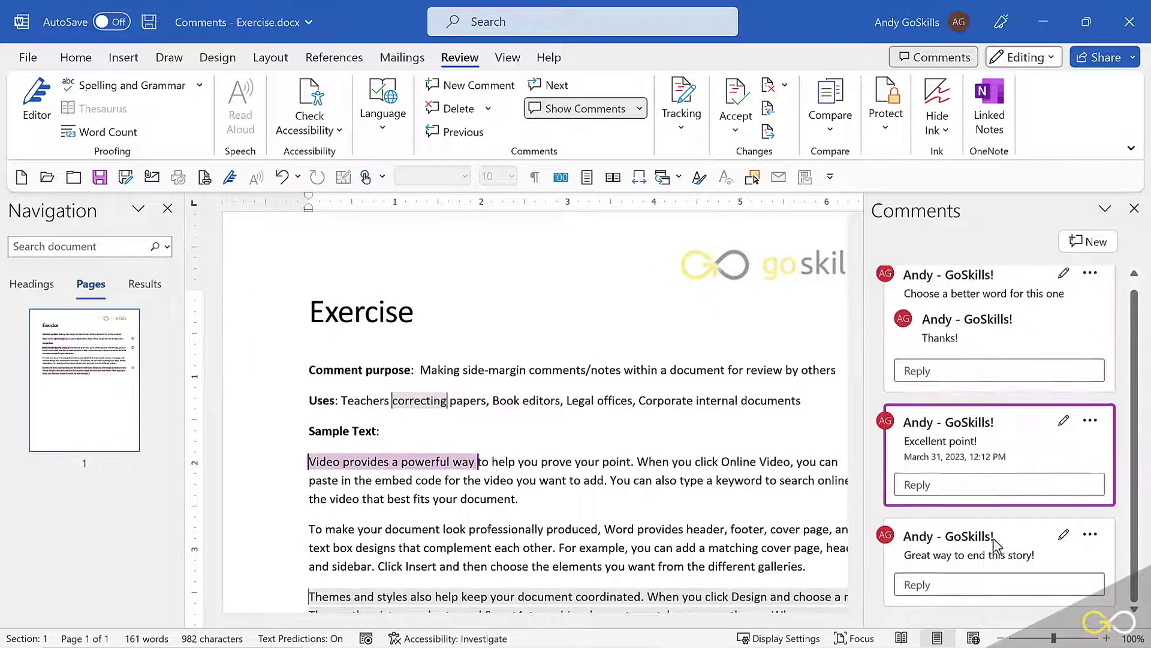
{"action": "left_click", "coordinate": [990, 553]}
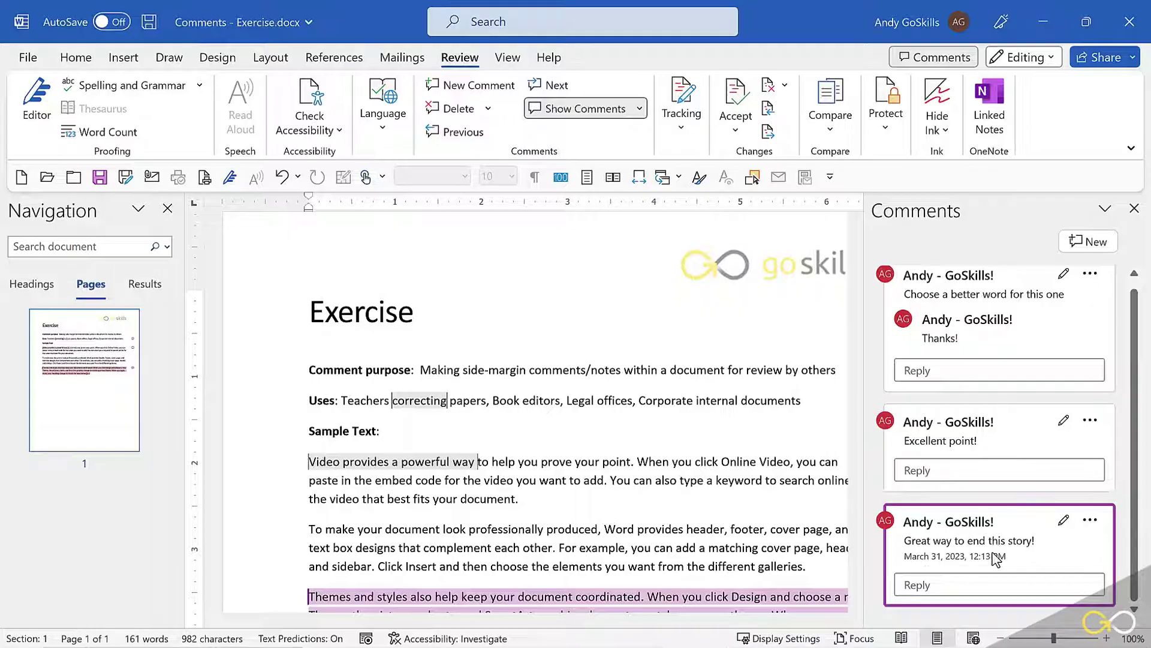
{"action": "left_click", "coordinate": [976, 441]}
{"action": "left_click", "coordinate": [976, 293]}
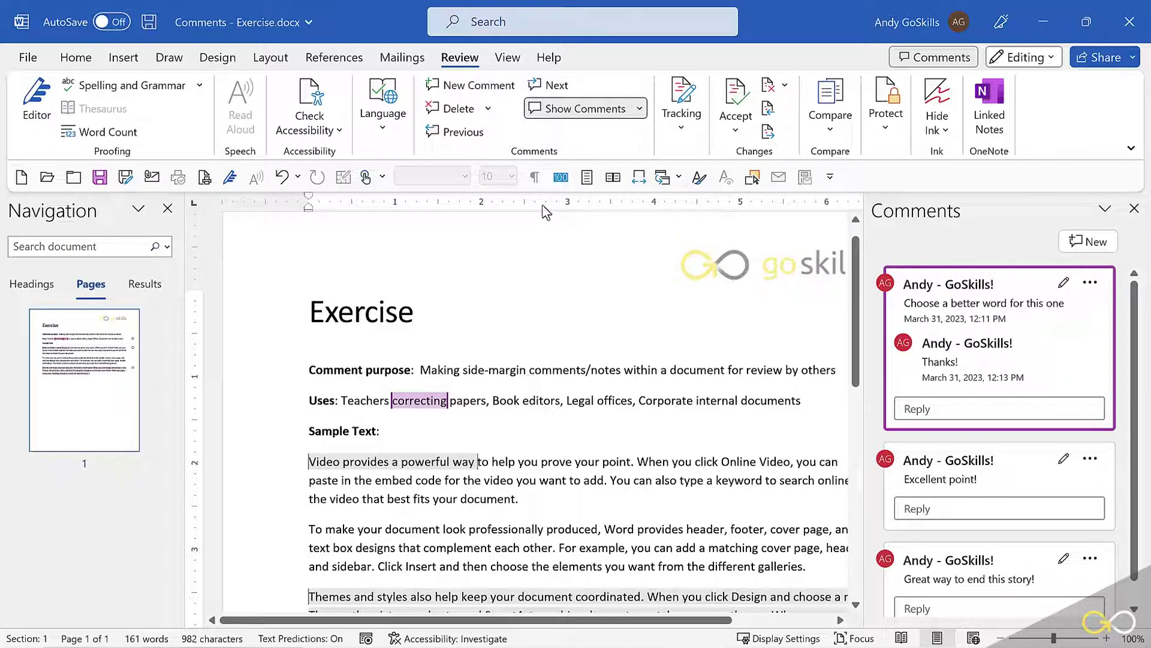
{"action": "left_click", "coordinate": [464, 131]}
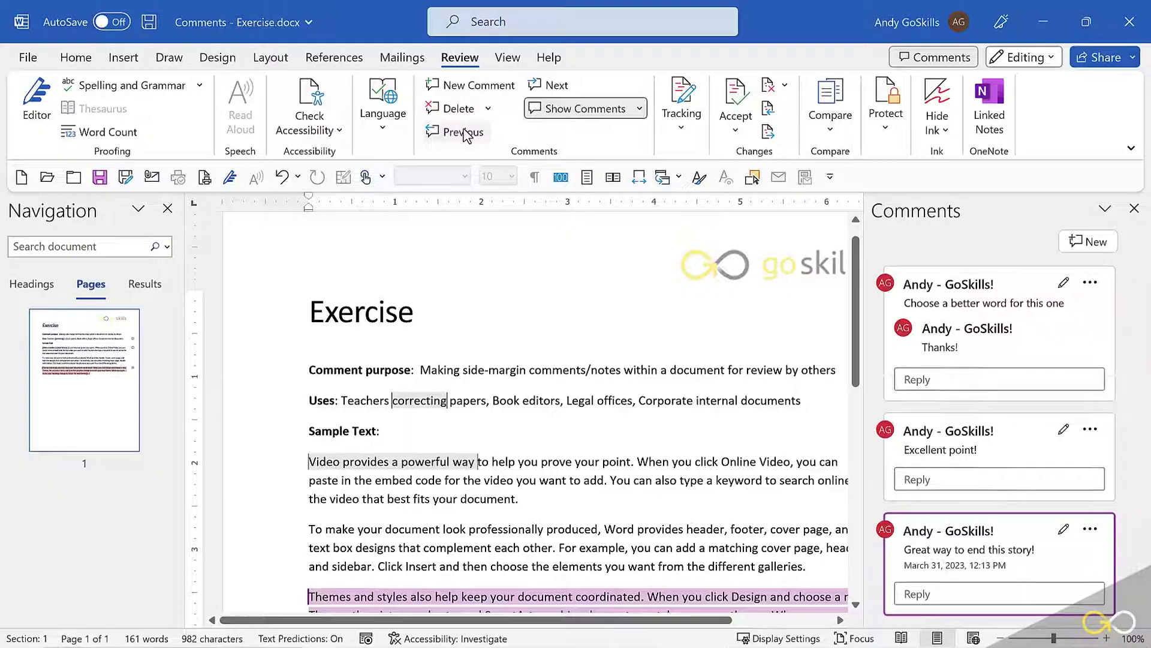
{"action": "left_click", "coordinate": [556, 84]}
{"action": "left_click", "coordinate": [492, 108]}
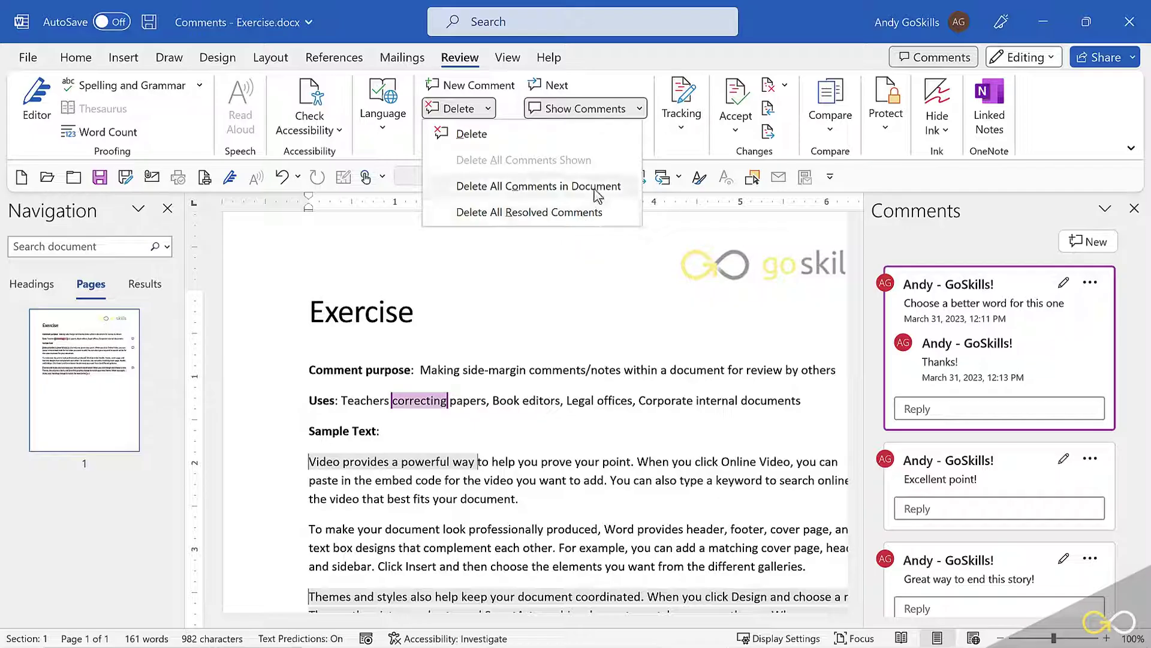
Delete all comments in the document, hide the comments pane, and deselect the text
{"action": "left_click", "coordinate": [538, 186]}
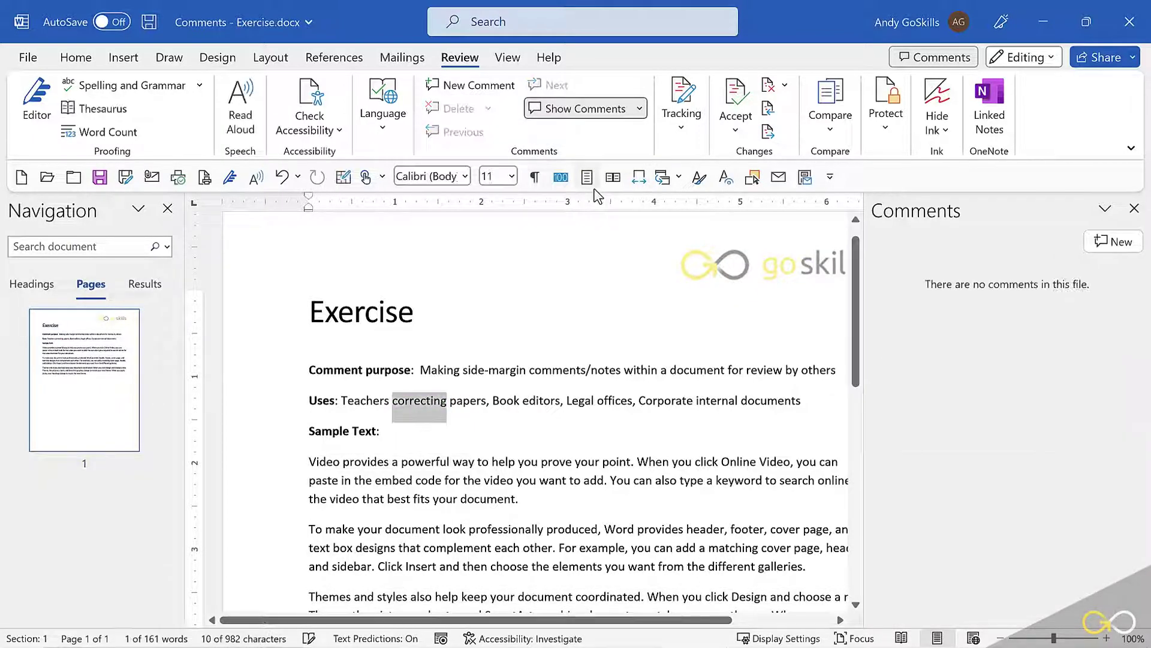
{"action": "left_click", "coordinate": [570, 110]}
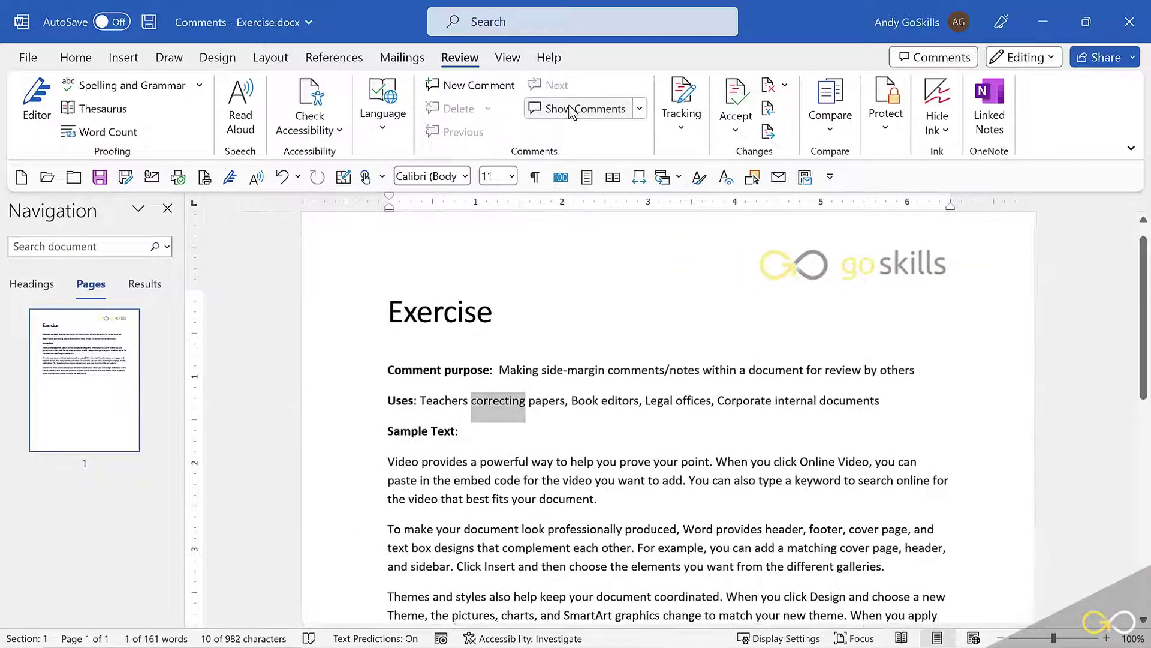
{"action": "left_click", "coordinate": [571, 396]}
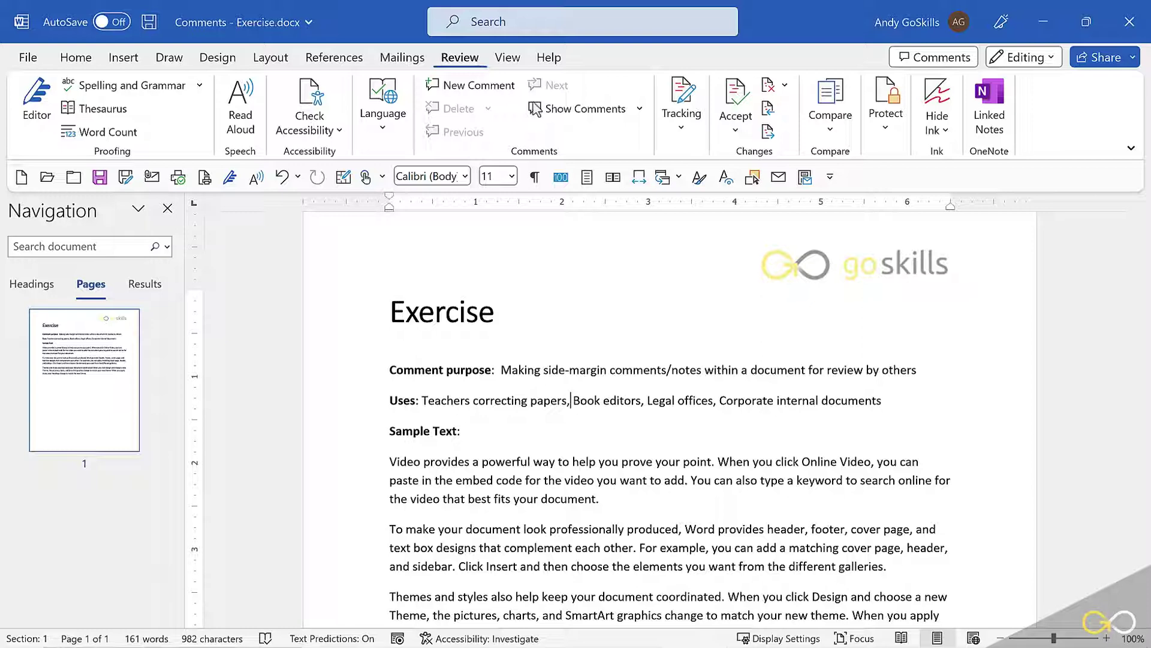
{"action": "left_click", "coordinate": [641, 111]}
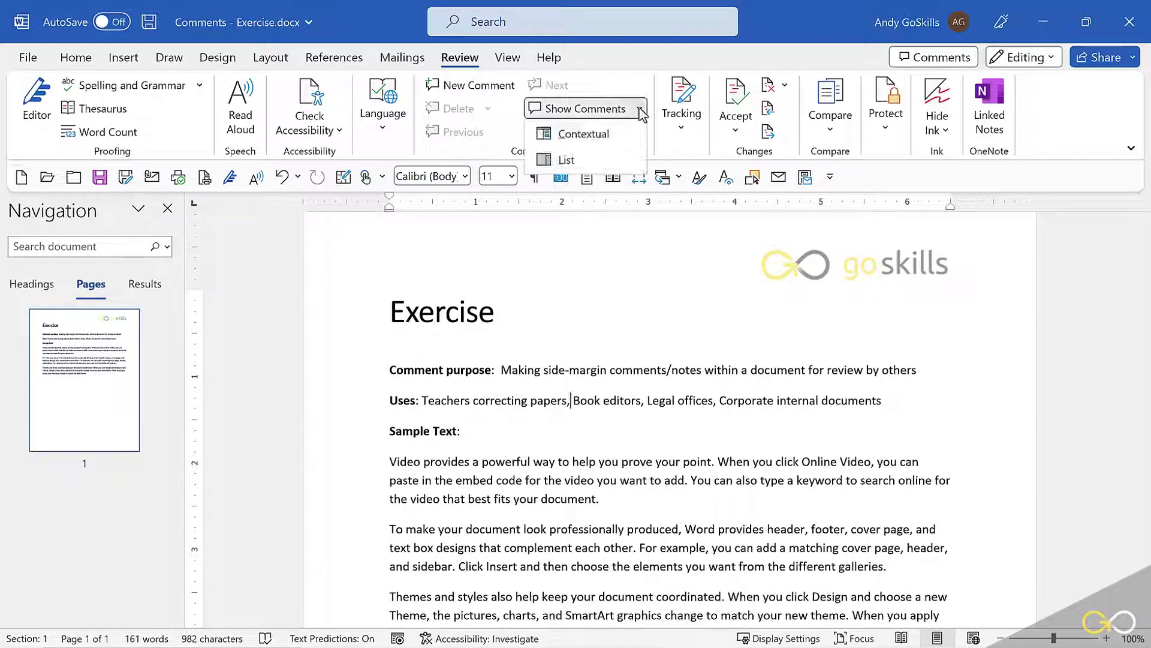
{"action": "left_click", "coordinate": [598, 116]}
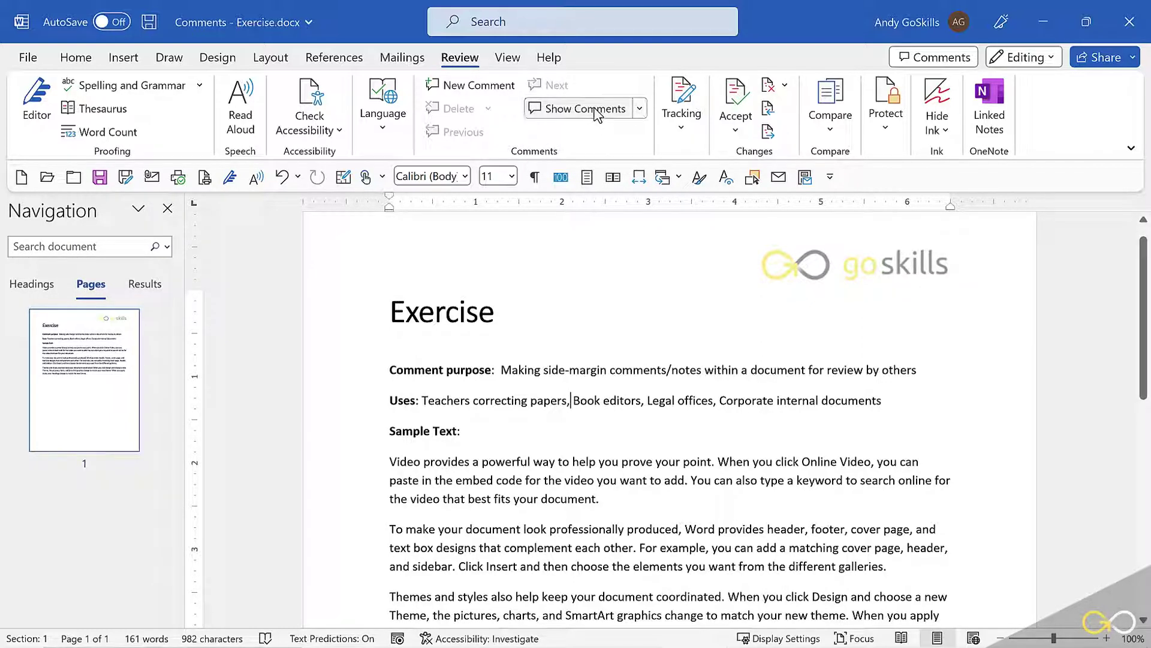